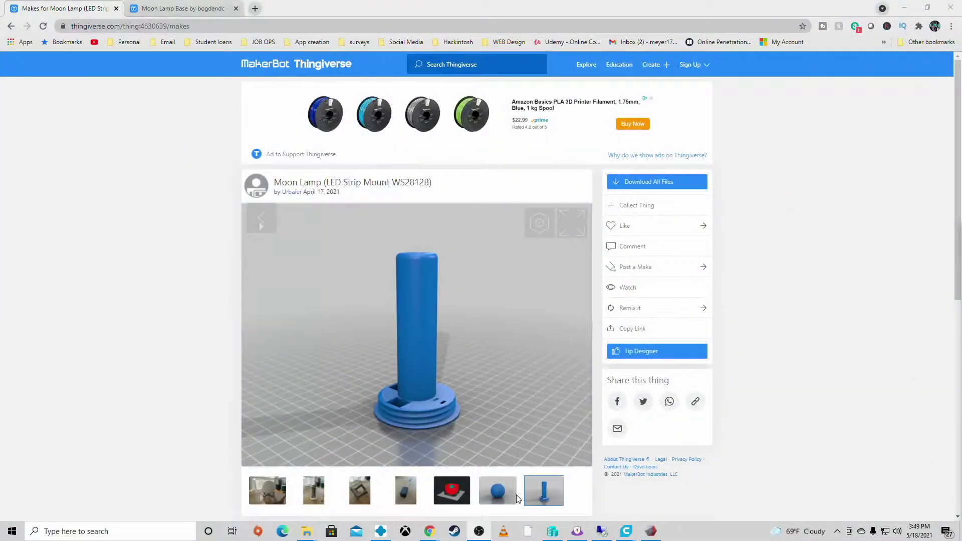
- Browse the gallery images of the Moon Lamp (LED Strip Mount WS2812B), covering the sphere, stand, LED column and lit lamp
left_click(499, 496)
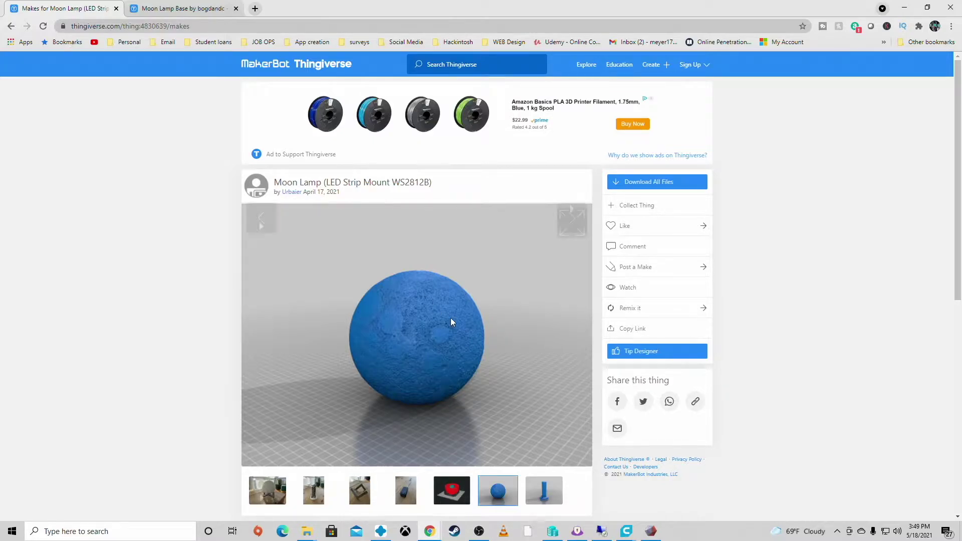
left_click(360, 490)
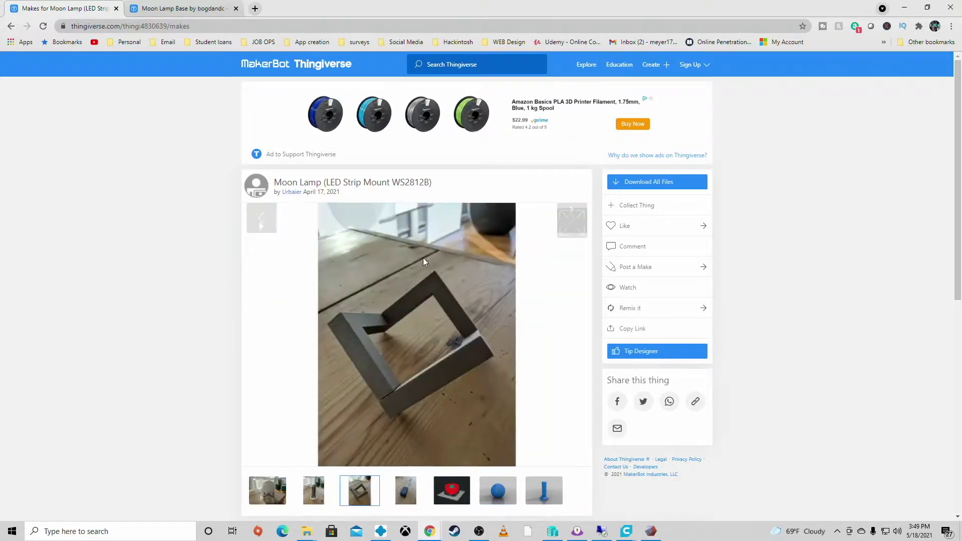
left_click(286, 497)
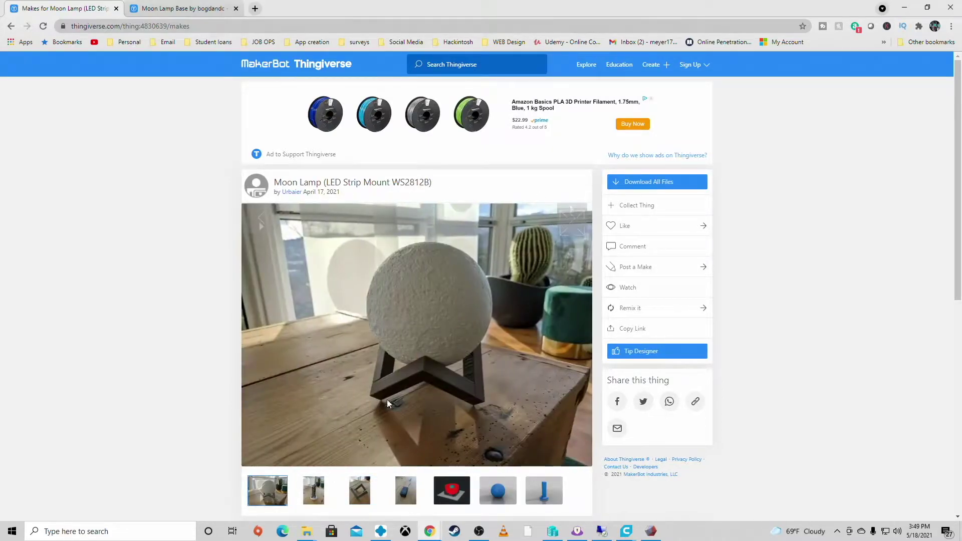
left_click(262, 496)
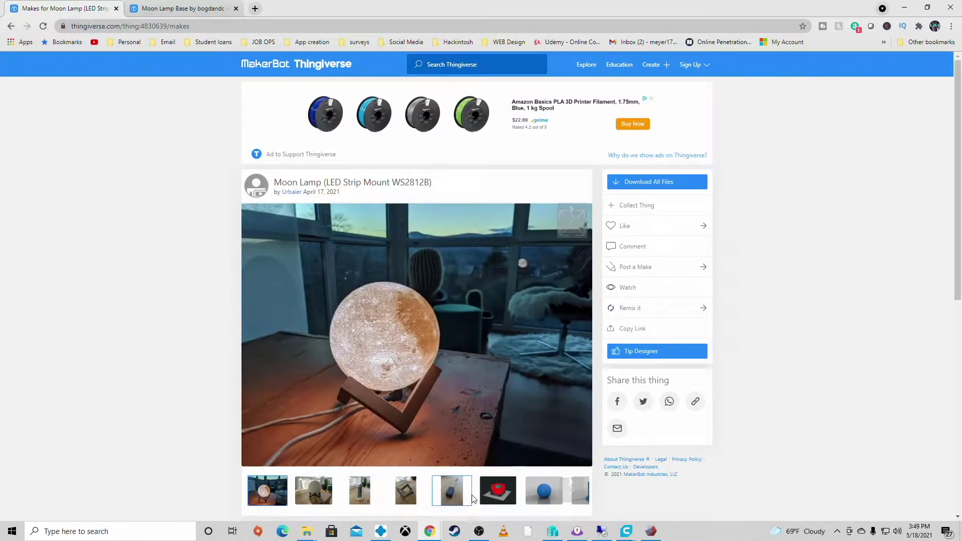
left_click(543, 496)
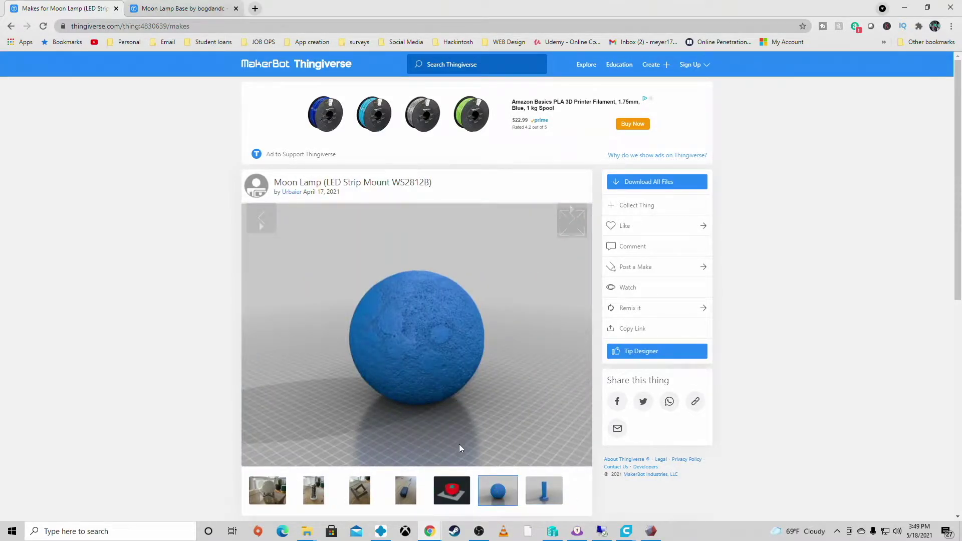
left_click(544, 491)
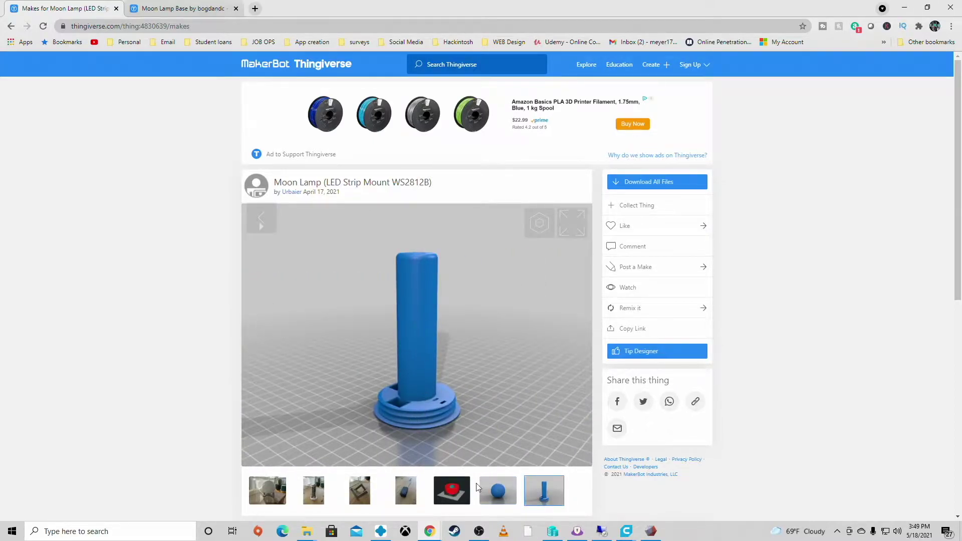
left_click(496, 489)
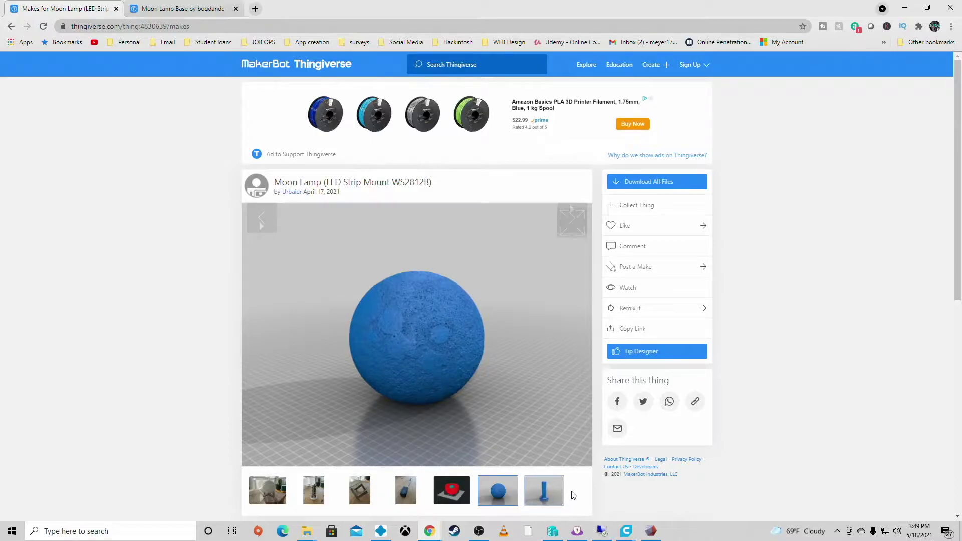
left_click(544, 490)
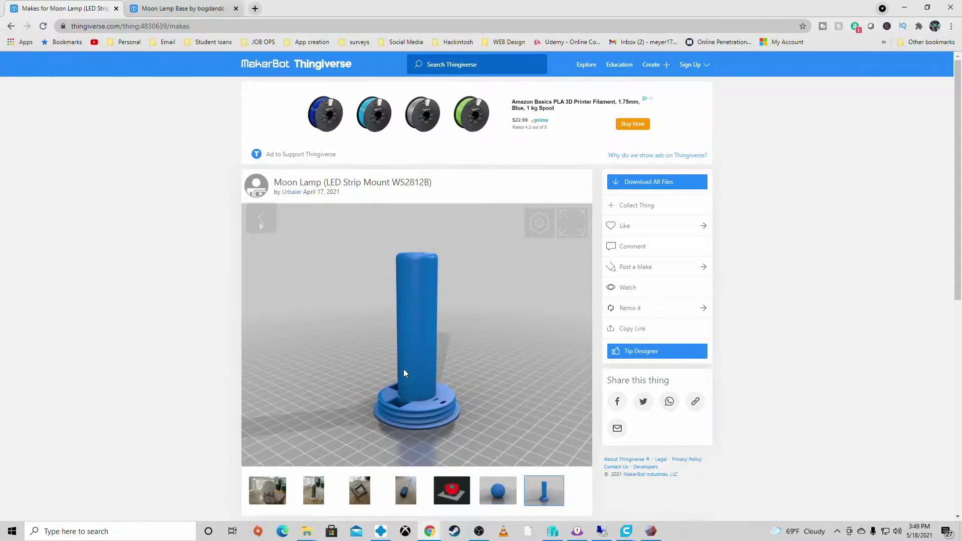
left_click(313, 490)
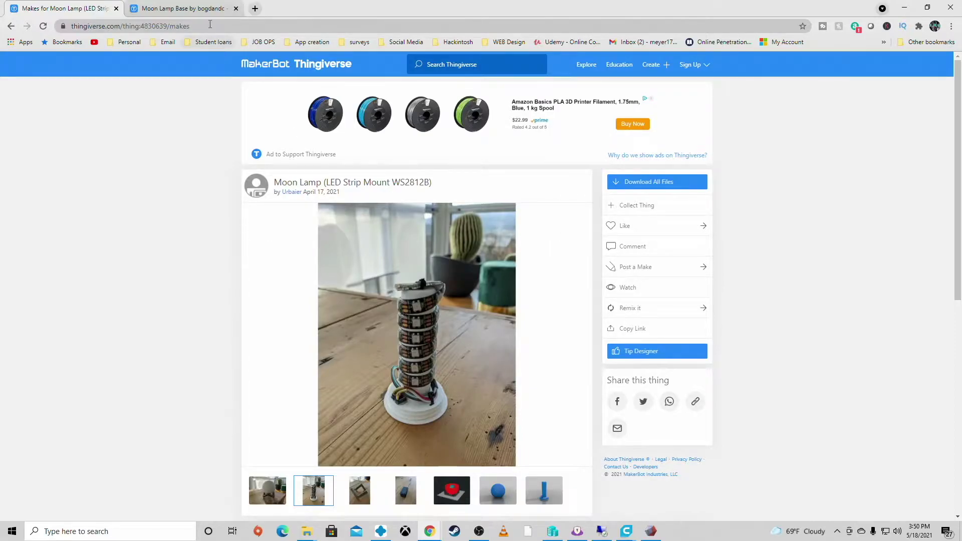
- Examine the gallery images on the Moon Lamp Base page, including the bulb holder, lit moon and yellow base model
left_click(183, 9)
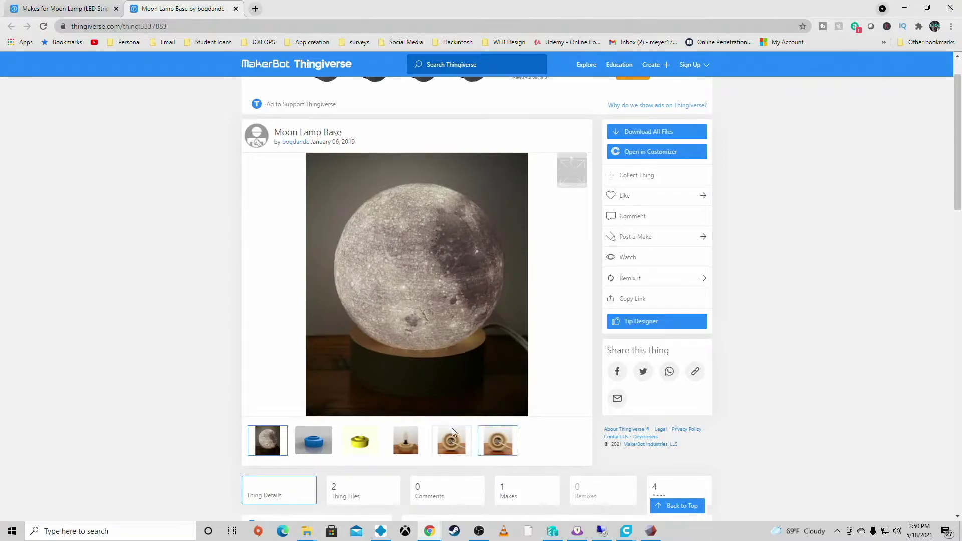
left_click(406, 445)
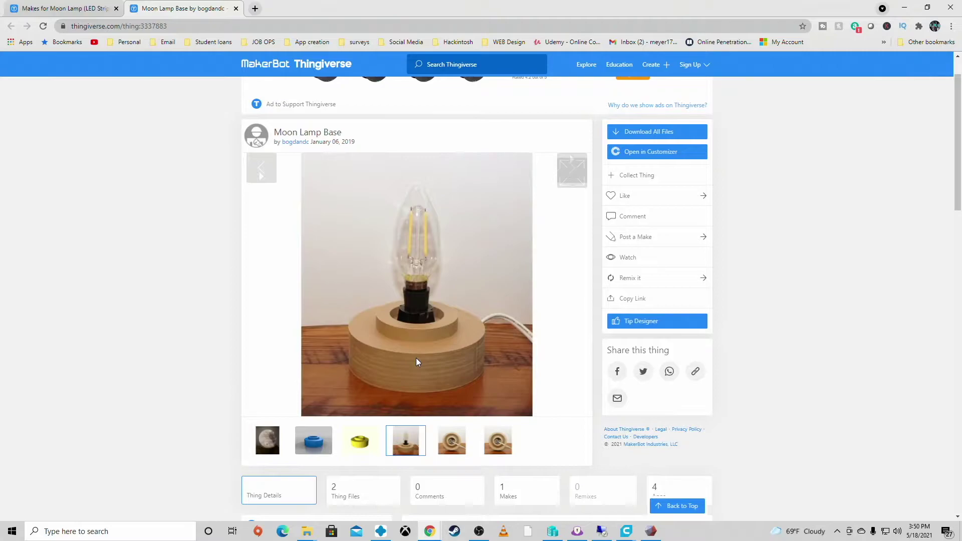
left_click(266, 441)
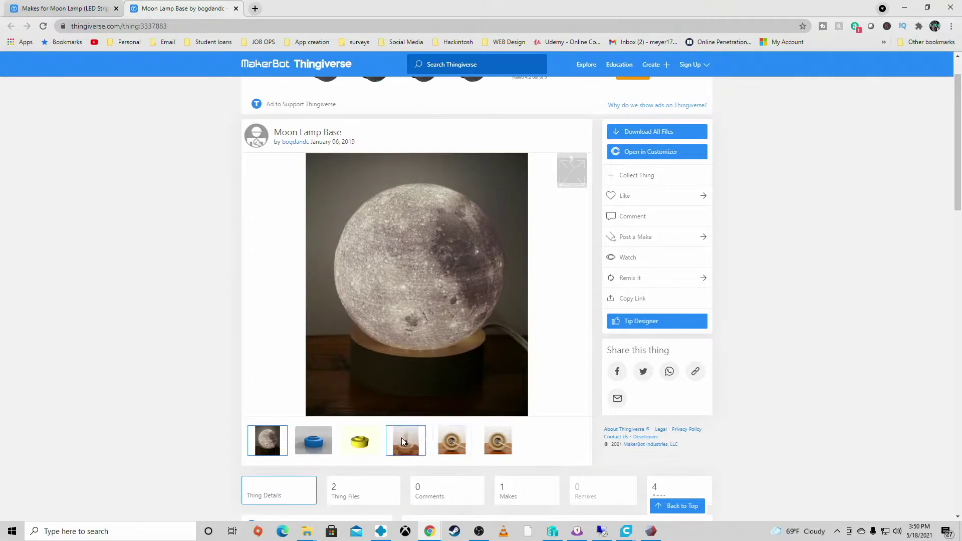
left_click(360, 442)
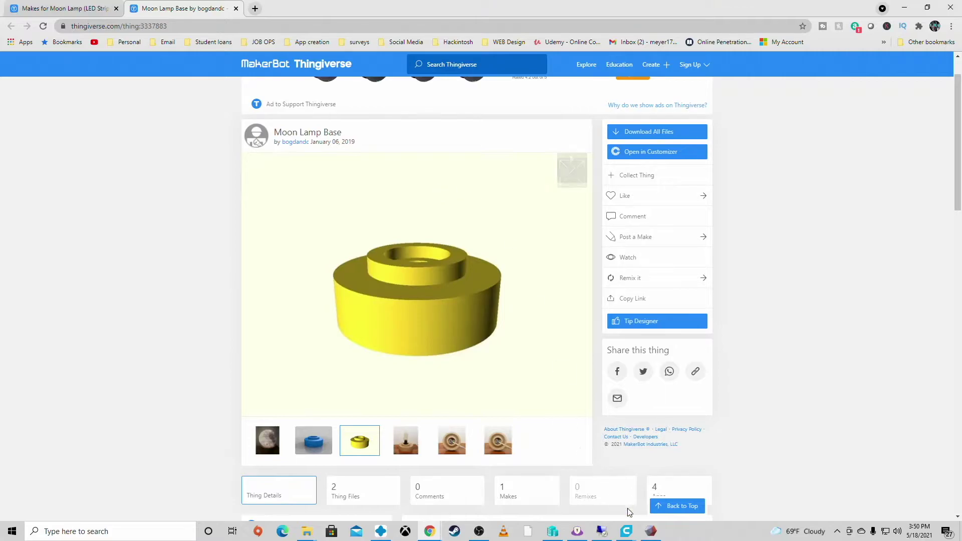
- Switch to Ultimaker Cura and load LED_Gewinde_Halter.stl onto the build plate
left_click(627, 531)
right_click(630, 533)
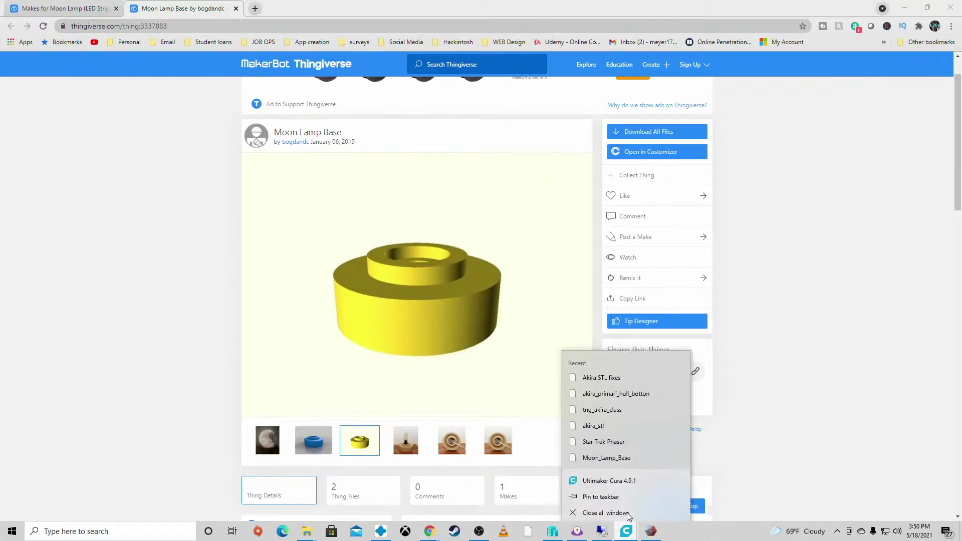
left_click(627, 477)
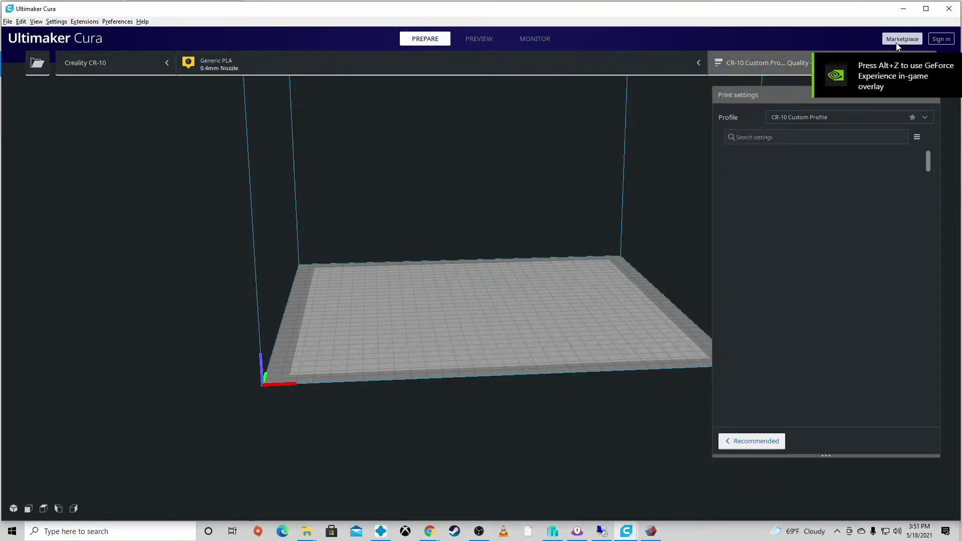
right_click_drag(640, 126, 507, 193)
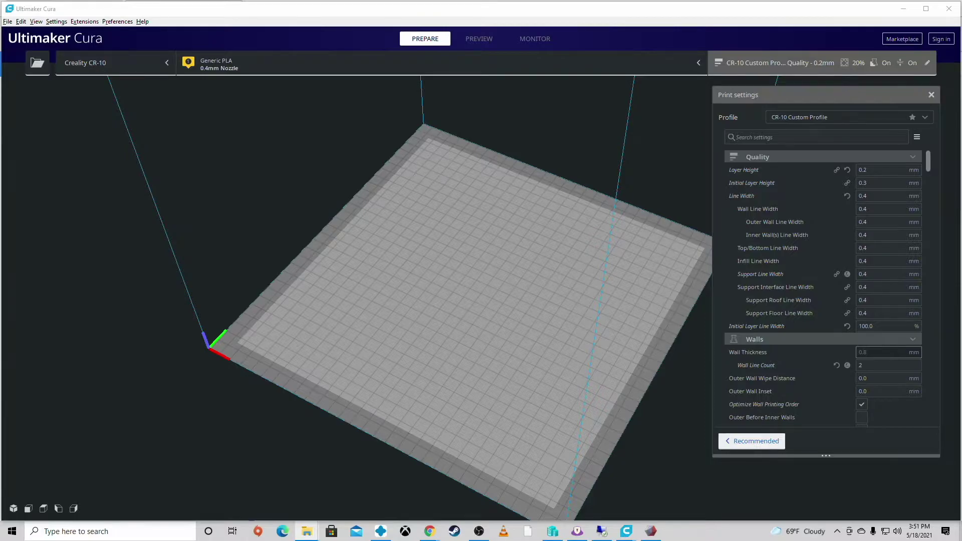
left_click_drag(805, 454, 462, 273)
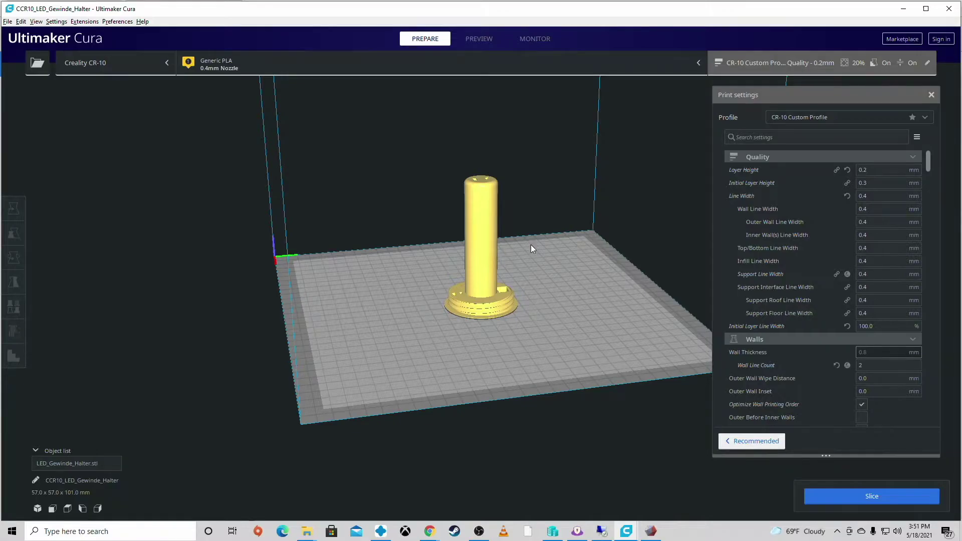
- Inspect the LED holder model from several sides and set the active printer to Creality Ender-3
right_click_drag(531, 245, 541, 143)
right_click_drag(585, 189, 516, 291)
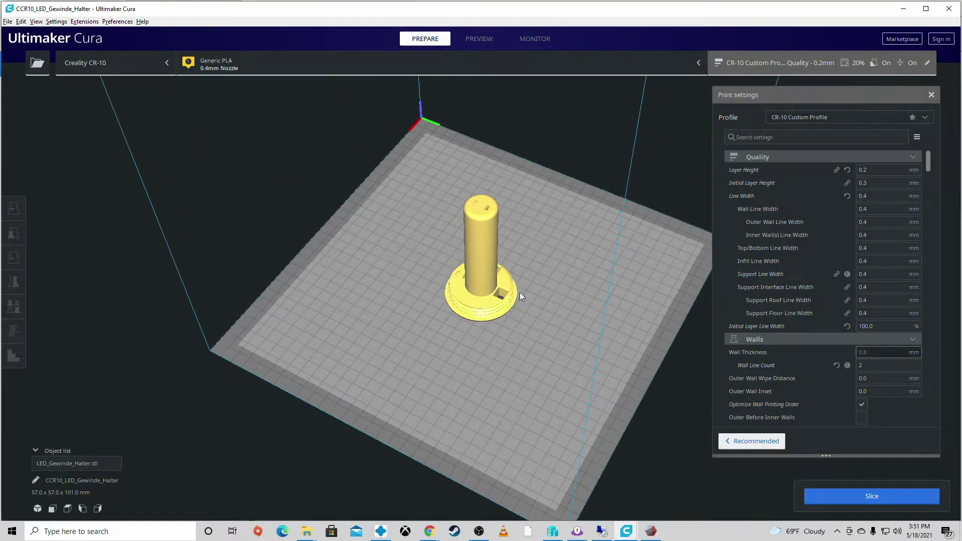
right_click_drag(523, 278, 344, 237)
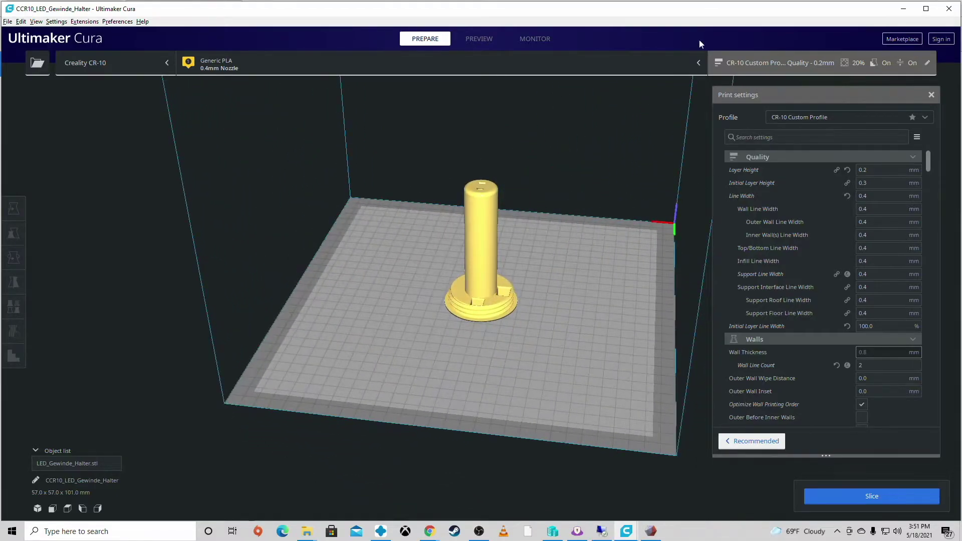
left_click(121, 60)
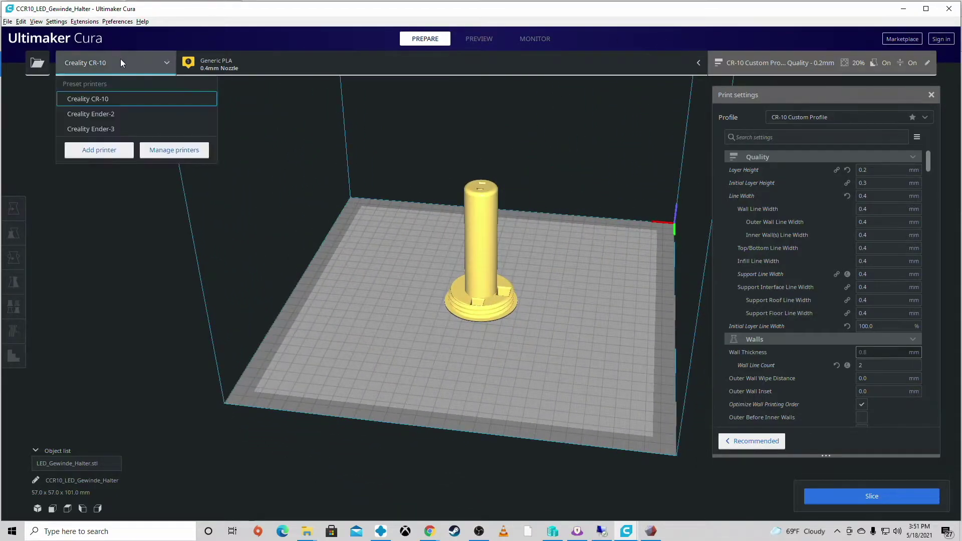
left_click(122, 129)
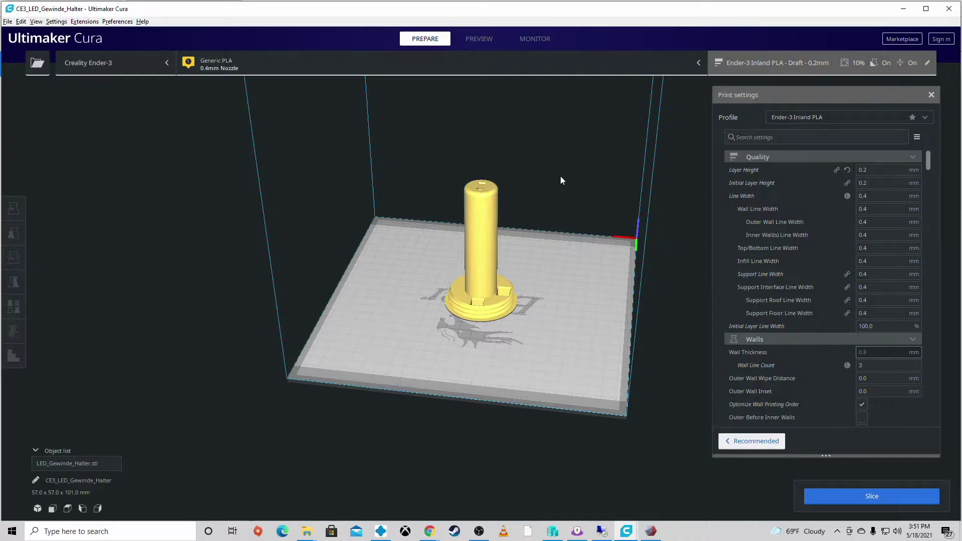
- Review the Ender-3 Inland PLA profile's quality, wall, top/bottom, infill and material temperature settings for the LED holder
right_click_drag(593, 188, 438, 189)
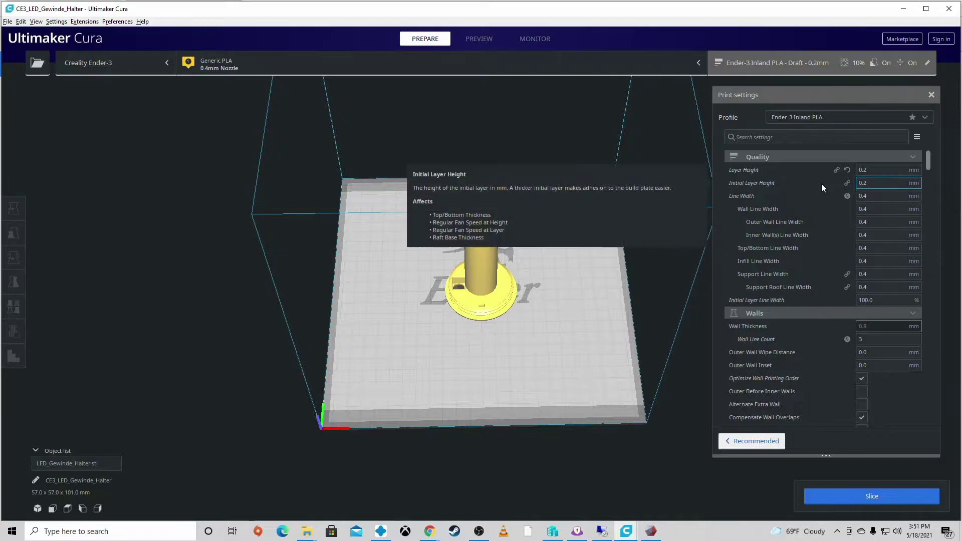
scroll(812, 246, "down", 5)
scroll(812, 265, "down", 3)
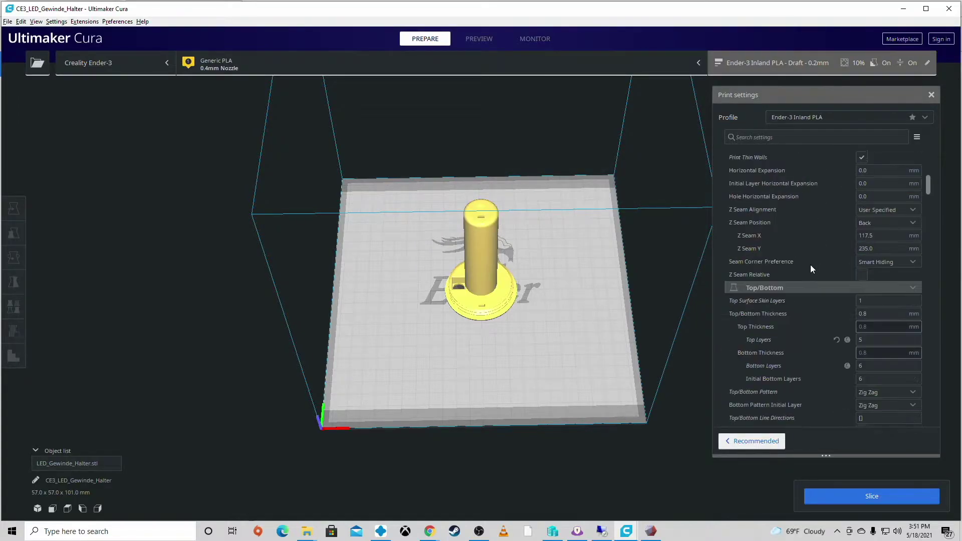
scroll(780, 310, "down", 3)
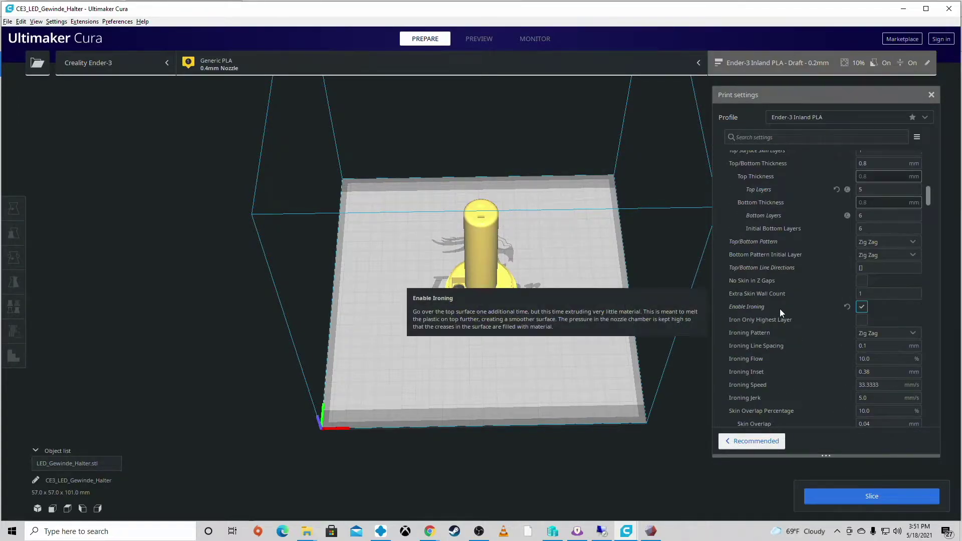
scroll(784, 324, "down", 7)
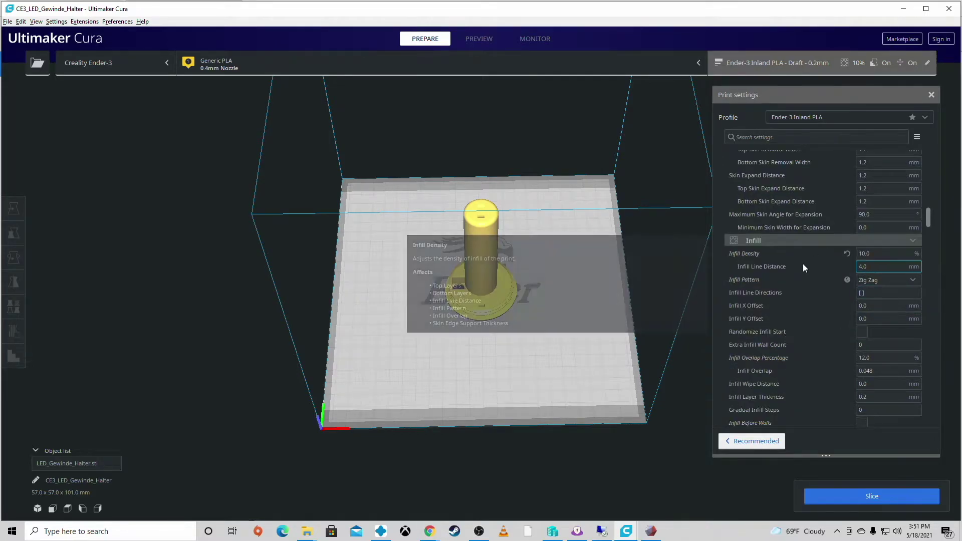
scroll(827, 340, "down", 7)
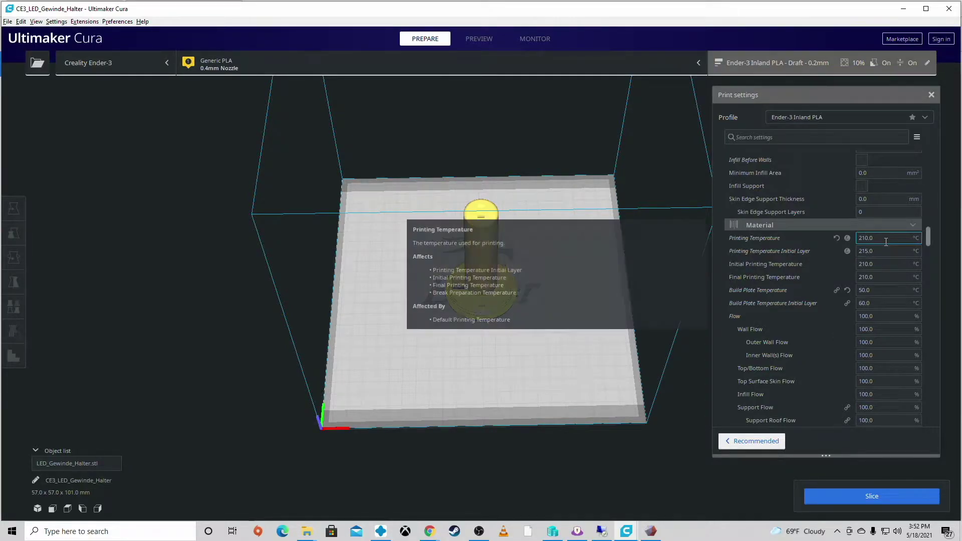
- Clear the build plate and load moon_lamp_6_inches_gewinde.stl in place of the LED holder
right_click_drag(582, 258, 645, 375)
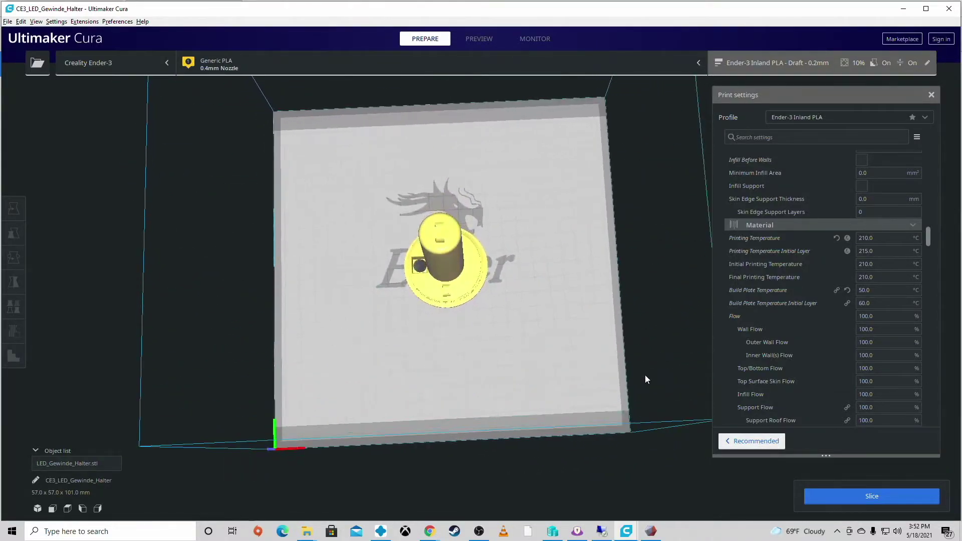
right_click(513, 290)
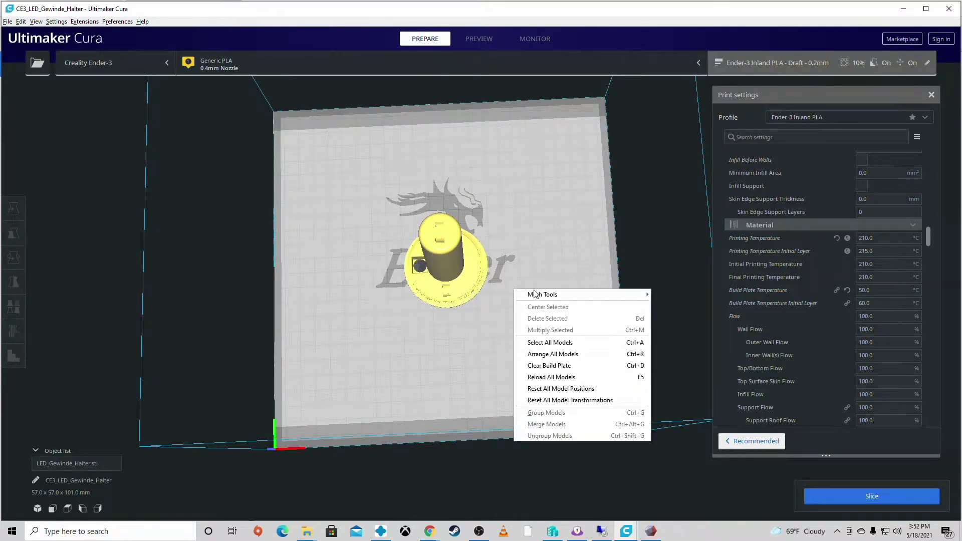
left_click(575, 369)
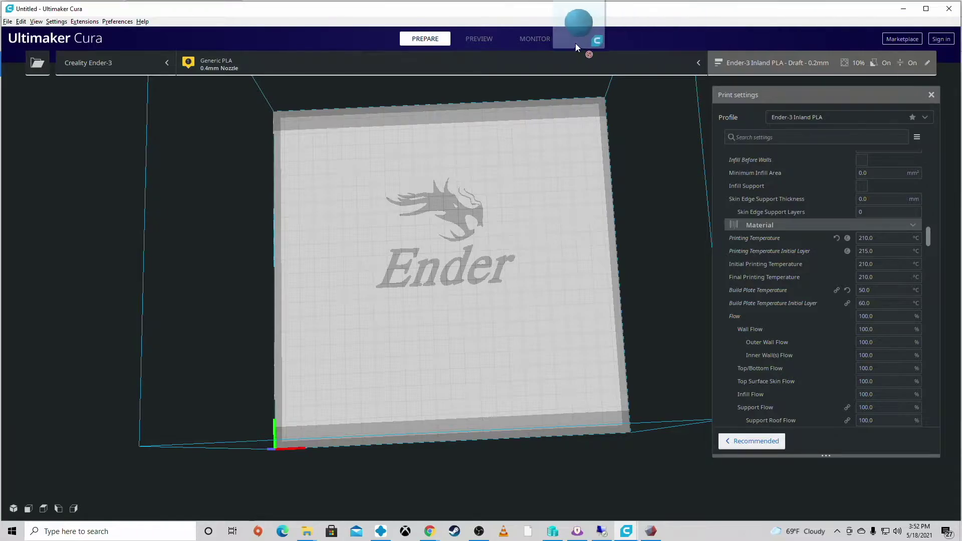
left_click_drag(576, 43, 453, 255)
right_click_drag(575, 206, 446, 188)
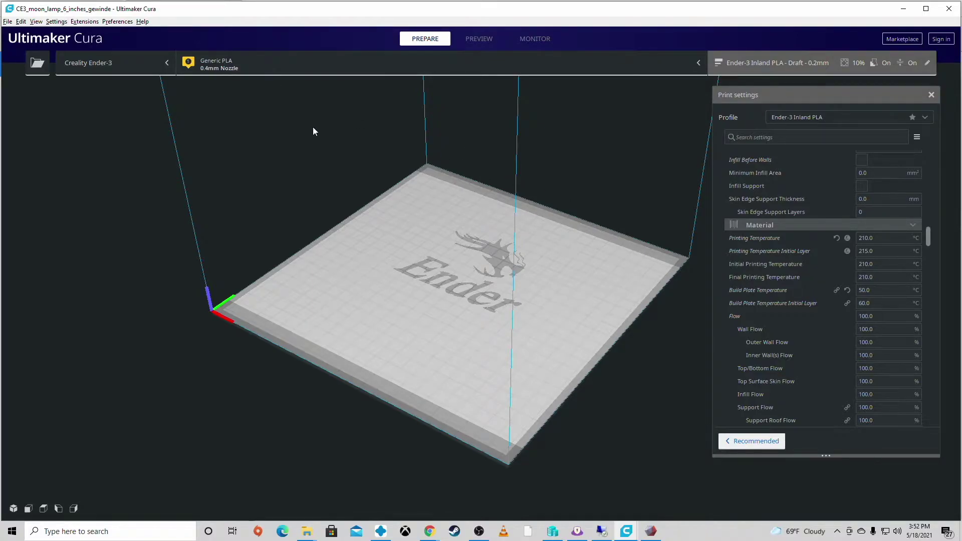
right_click(628, 531)
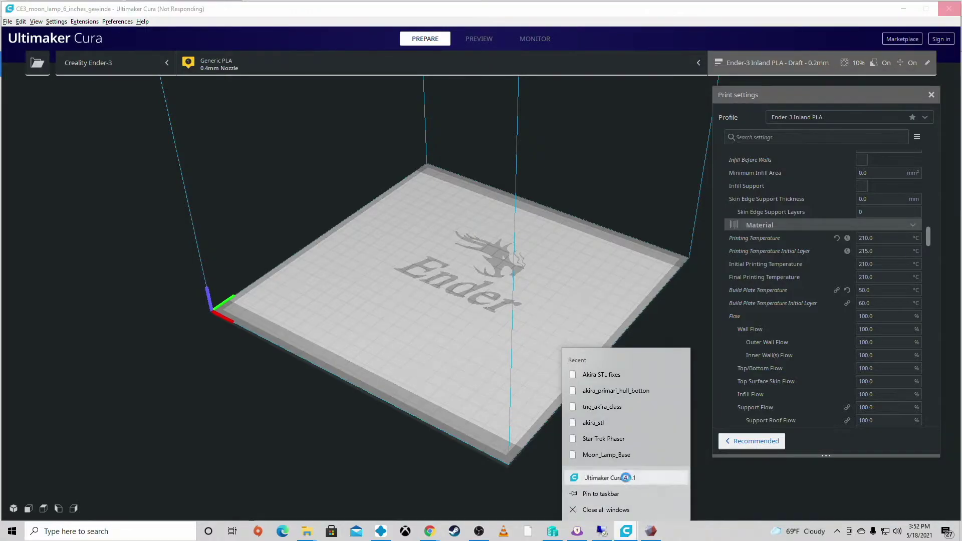
left_click(626, 478)
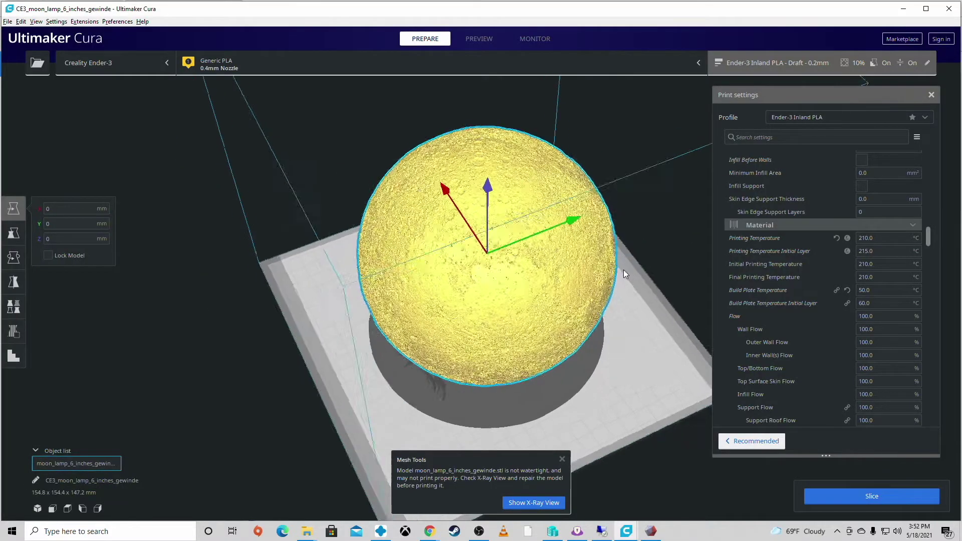
- Set the infill density for the moon sphere to 40%
right_click_drag(624, 270, 350, 210)
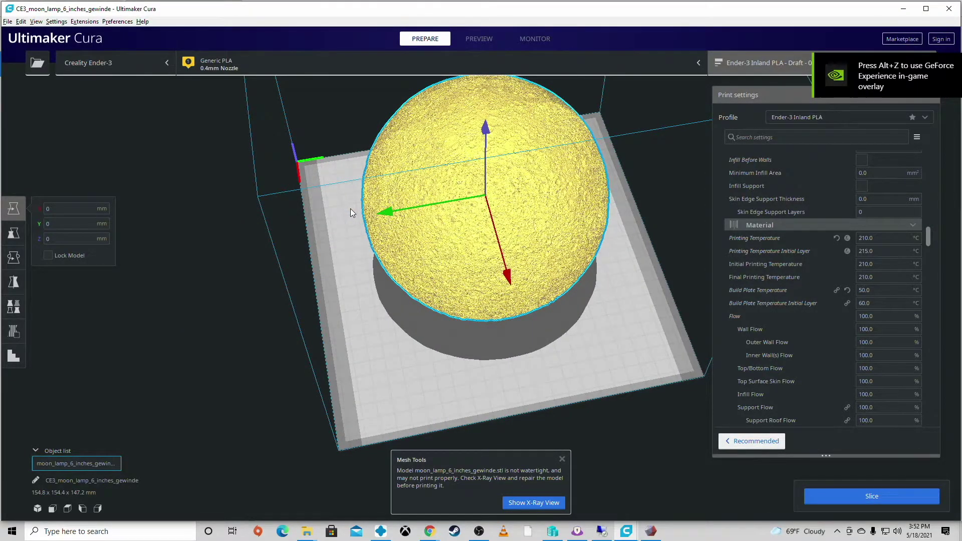
scroll(762, 255, "up", 10)
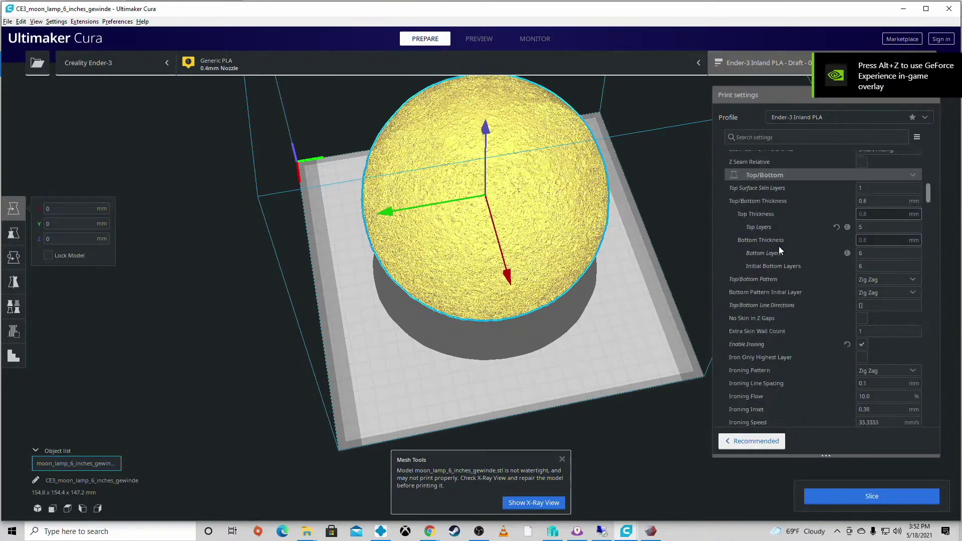
scroll(780, 251, "up", 5)
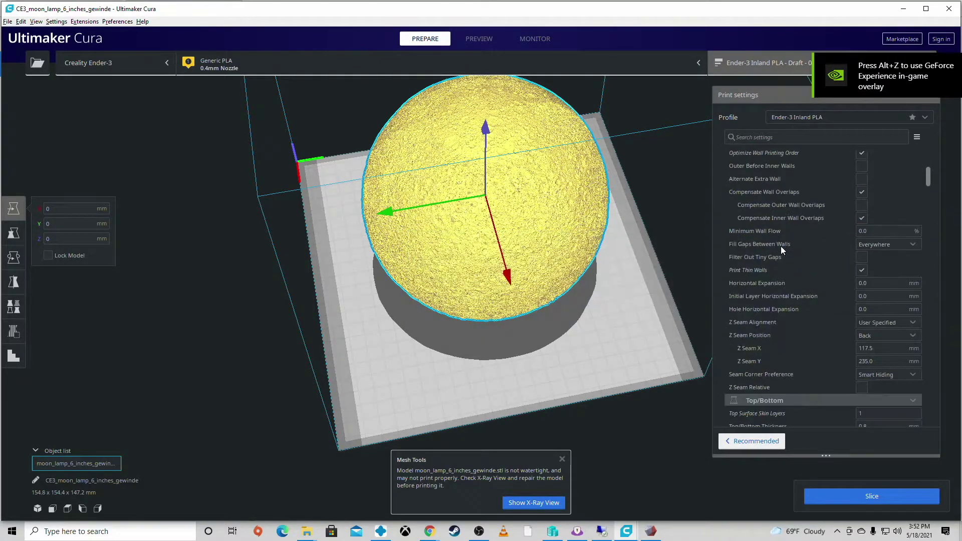
scroll(781, 246, "down", 10)
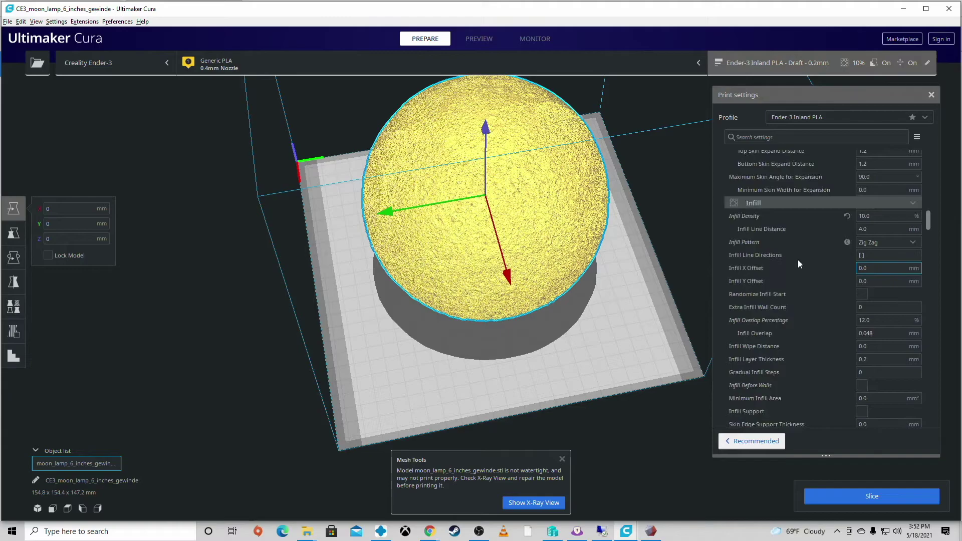
key("shift+Tab")
key("shift+Tab")
key("shift+Tab")
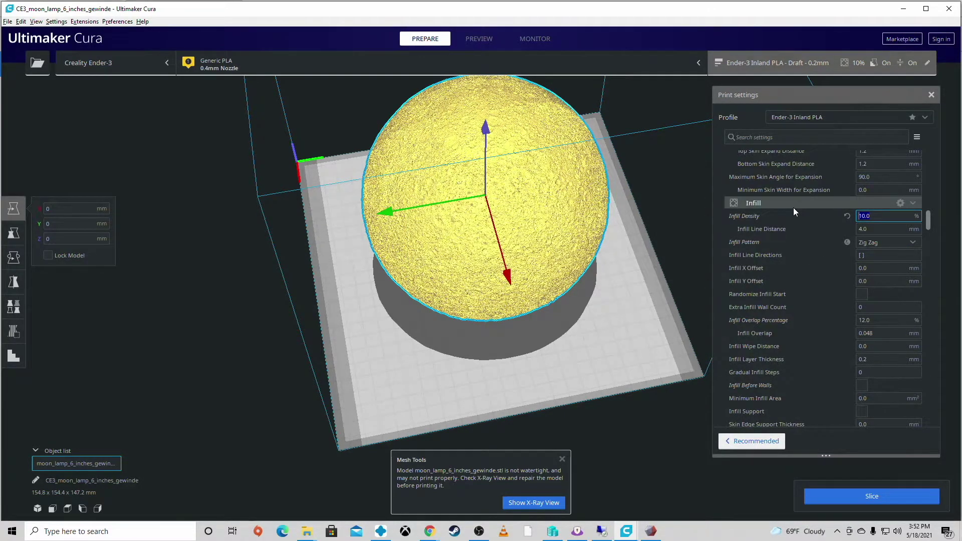
left_click(880, 216)
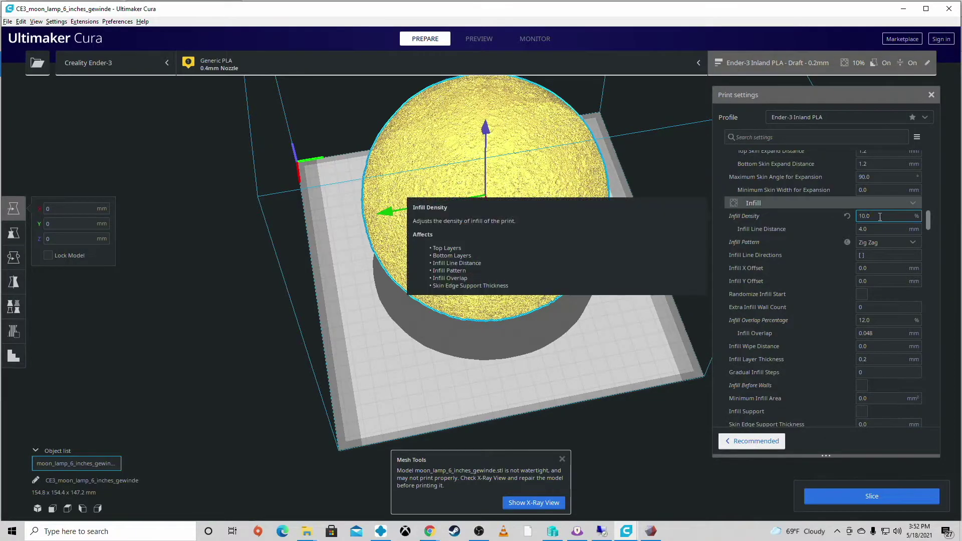
key("ctrl+a")
left_click(870, 216)
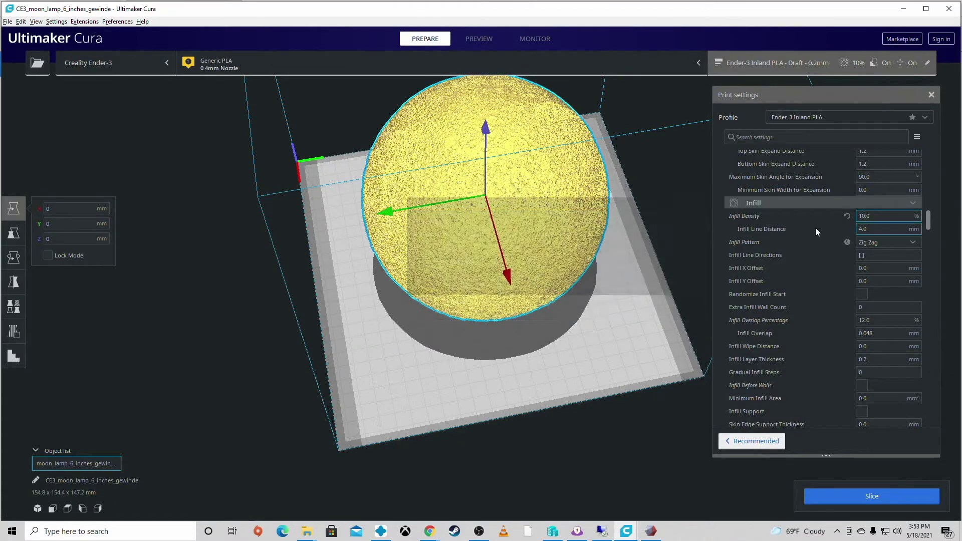
left_click(659, 269)
right_click_drag(657, 269, 727, 231)
left_click(864, 215)
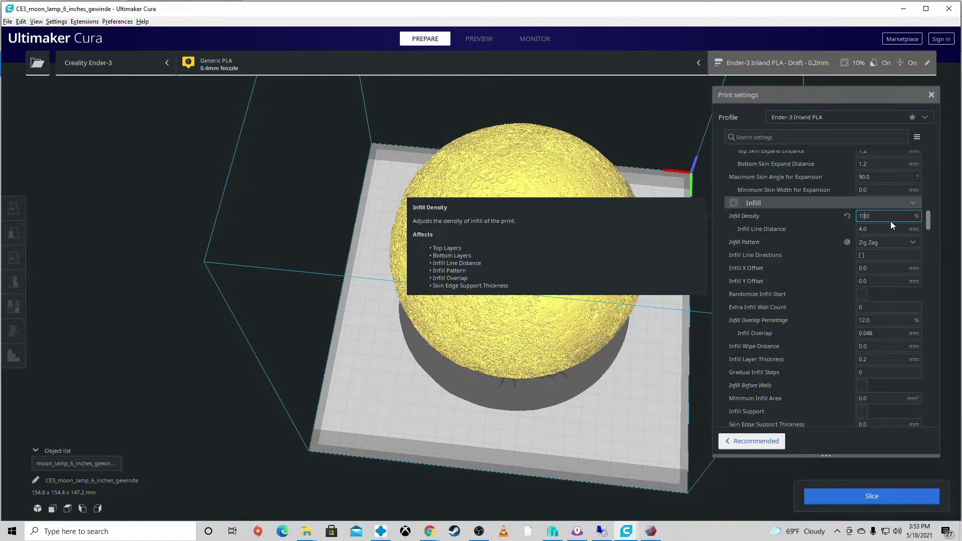
left_click_drag(892, 221, 845, 217)
type("40.0")
- Inspect the moon sphere from several sides, including its underside and bottom opening, and check the material temperature settings
left_click(590, 294)
right_click_drag(591, 294, 481, 225)
scroll(747, 324, "down", 5)
right_click_drag(651, 346, 523, 200)
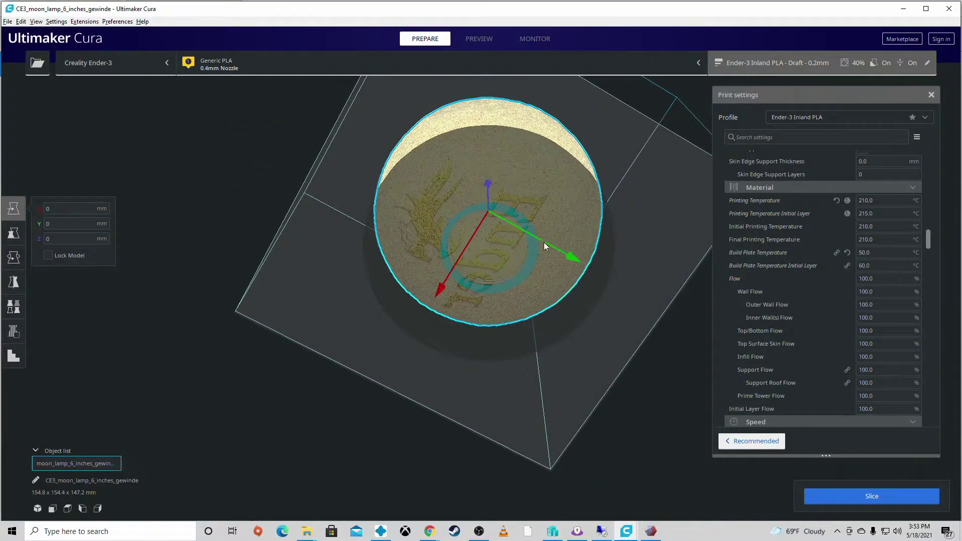
right_click_drag(520, 212, 508, 214)
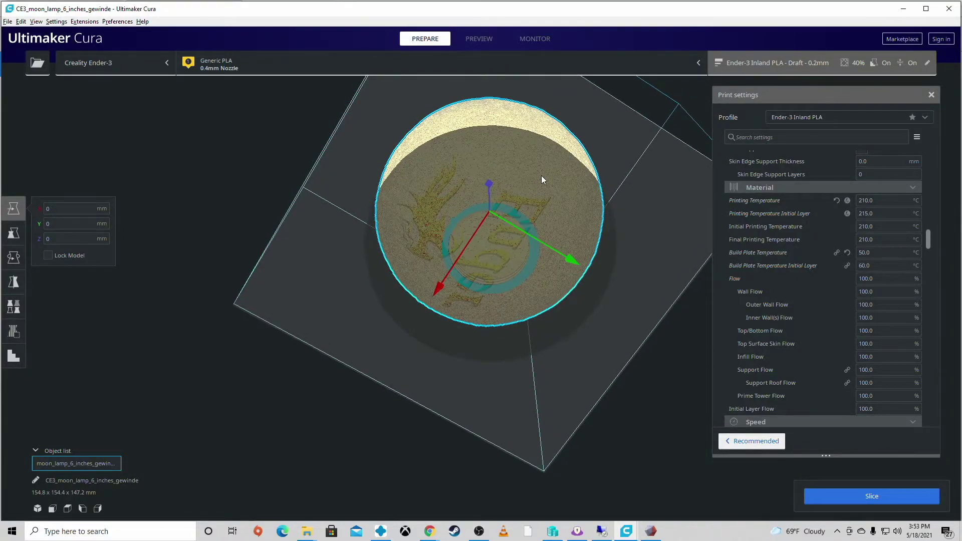
right_click_drag(542, 175, 534, 152)
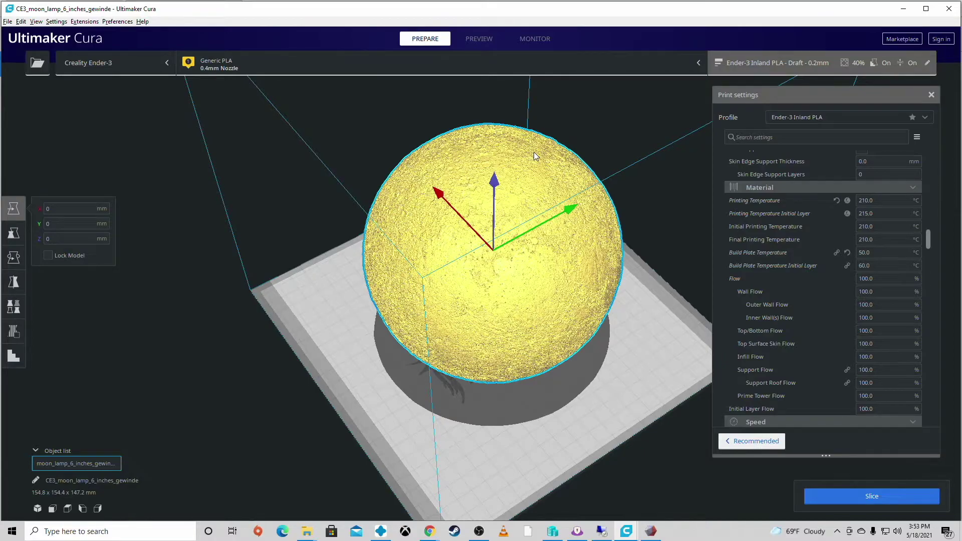
right_click_drag(531, 144, 601, 360)
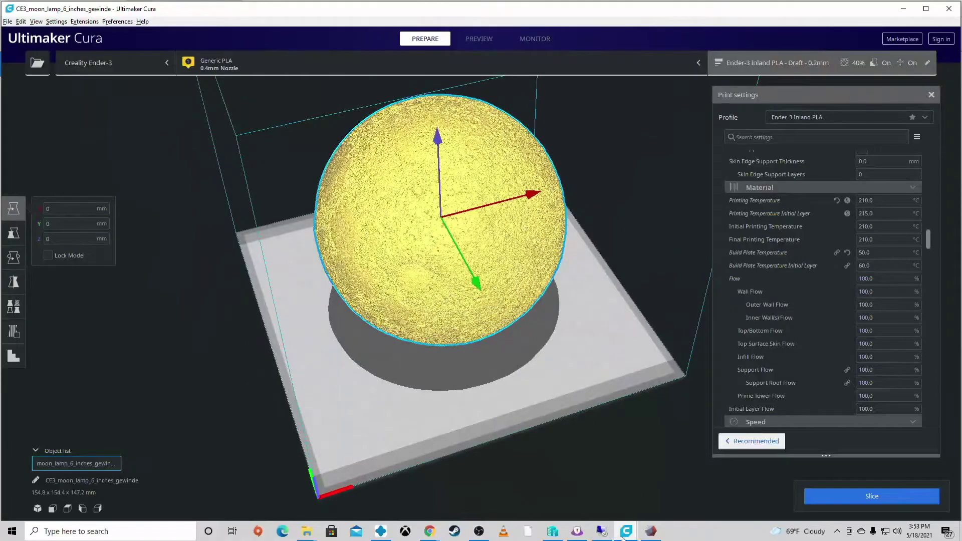
- Switch to the other Cura window with the empty build plate and load Moon_Lamp_Base.stl onto it
mouse_move(625, 531)
left_click(780, 482)
right_click_drag(564, 184, 531, 218)
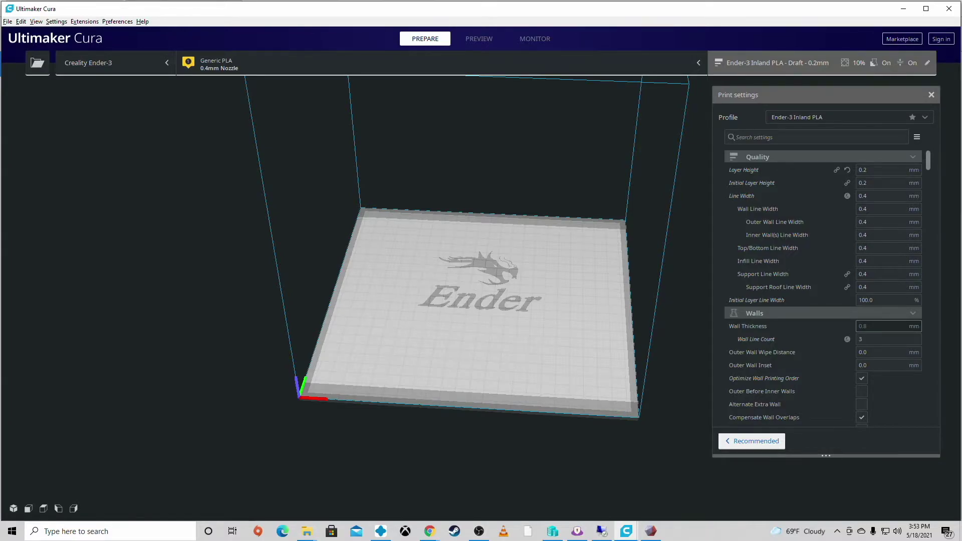
key("super+e")
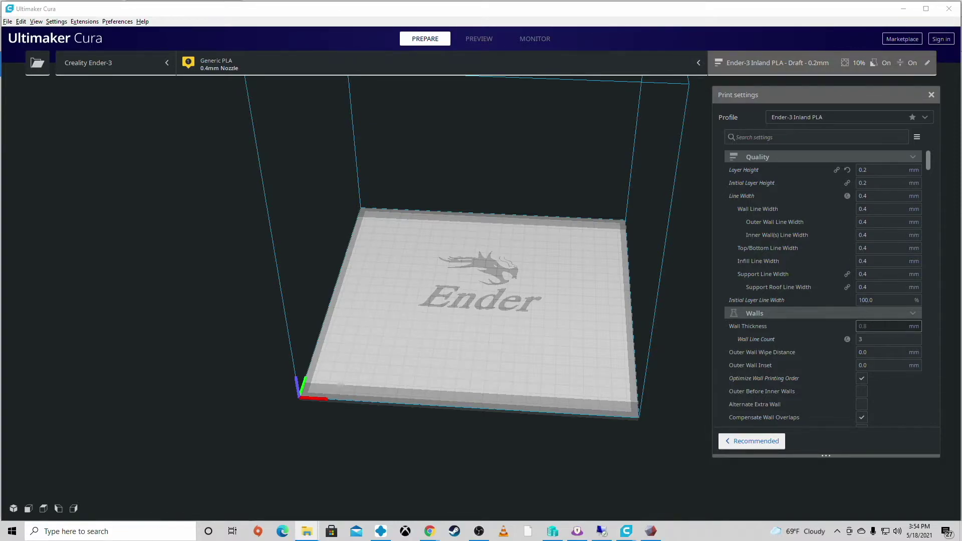
left_click_drag(539, 245, 564, 266)
- Examine the lamp base's cable notch, central hole, raised ring and hollow underside from close up and all around
right_click_drag(540, 248, 597, 356)
scroll(498, 275, "up", 5)
scroll(498, 276, "up", 5)
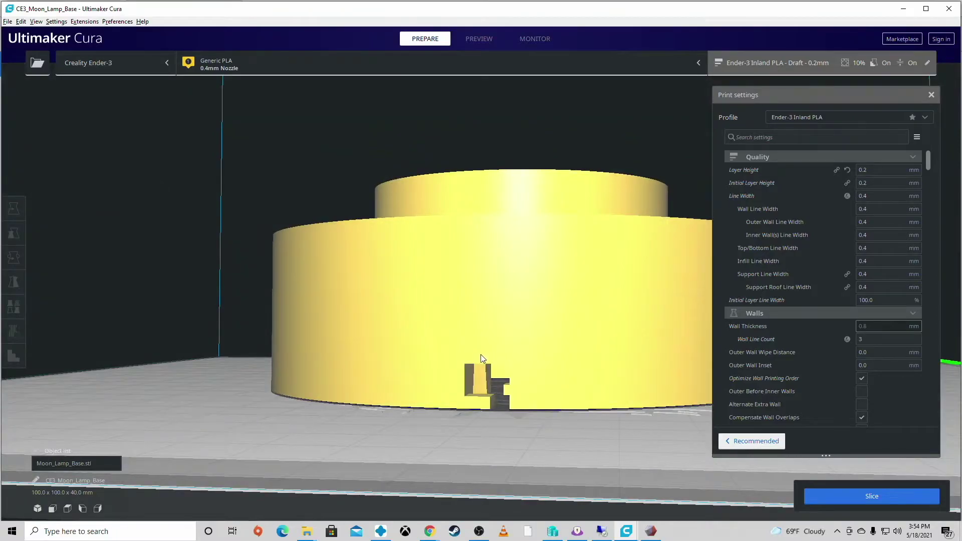
right_click_drag(481, 359, 554, 324)
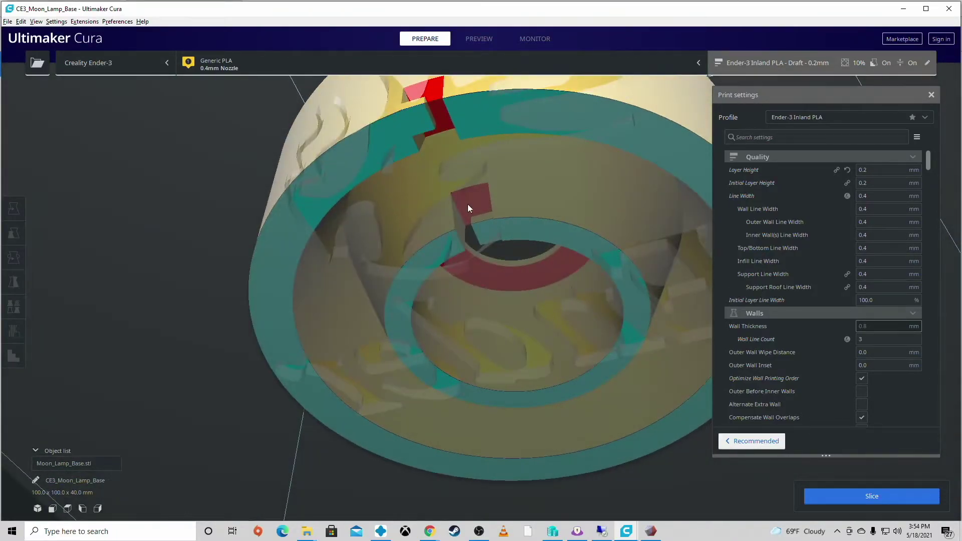
right_click_drag(470, 208, 440, 311)
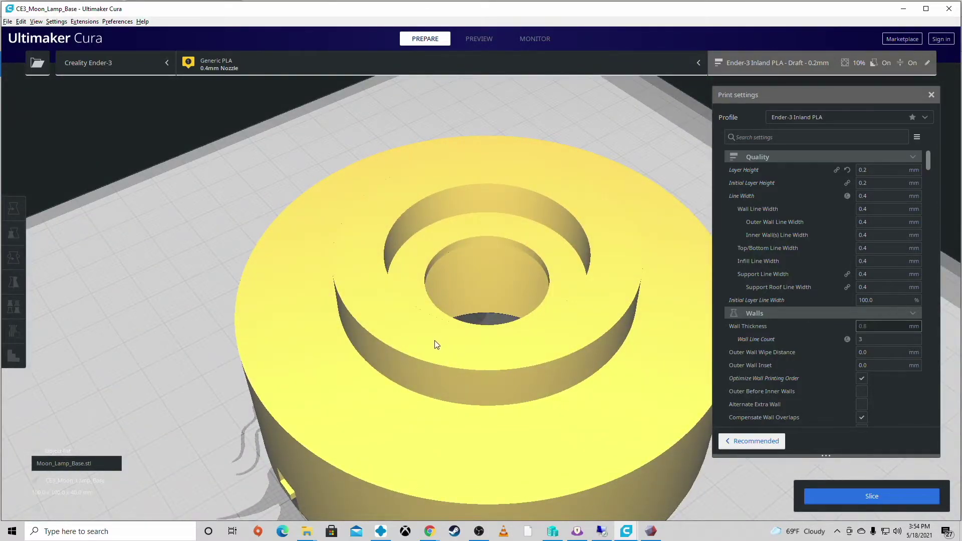
right_click_drag(479, 315, 491, 416)
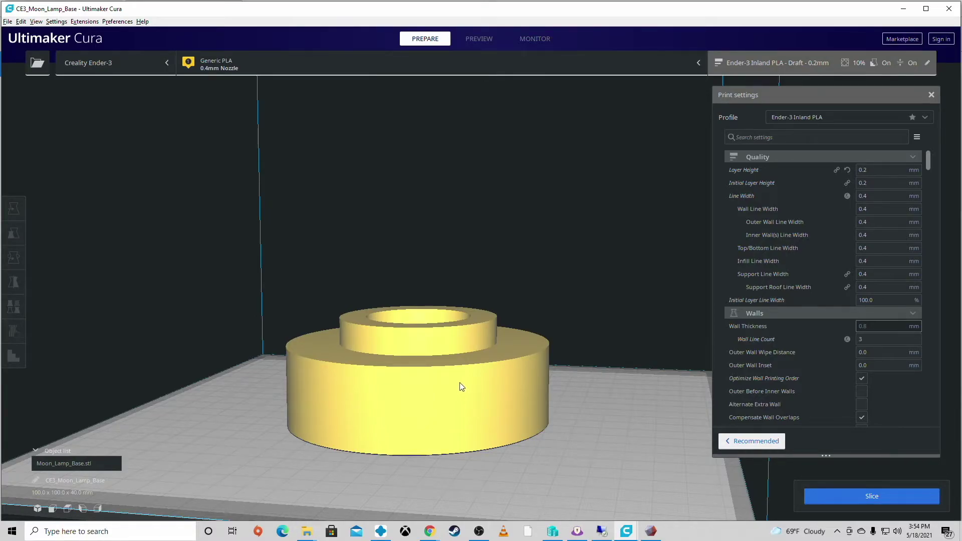
right_click_drag(483, 356, 491, 222)
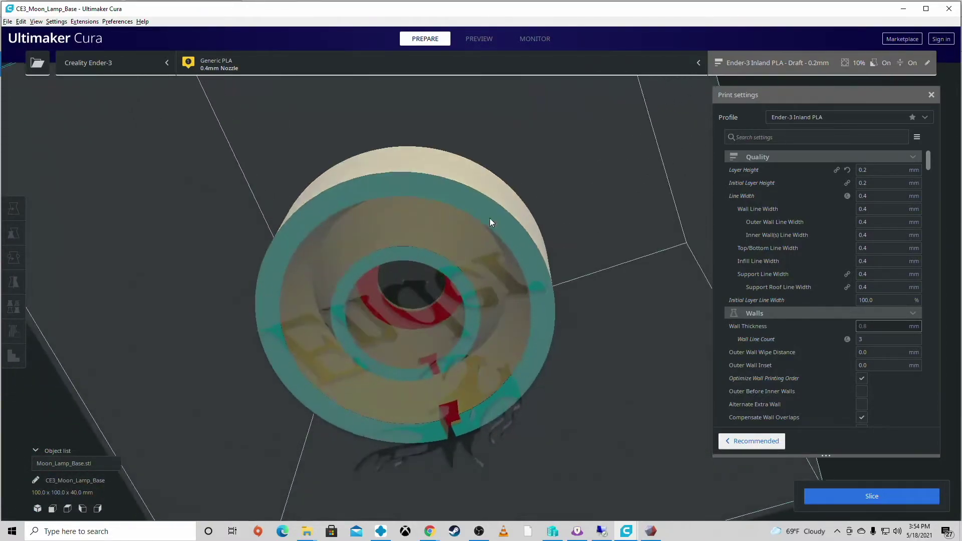
right_click_drag(433, 250, 586, 368)
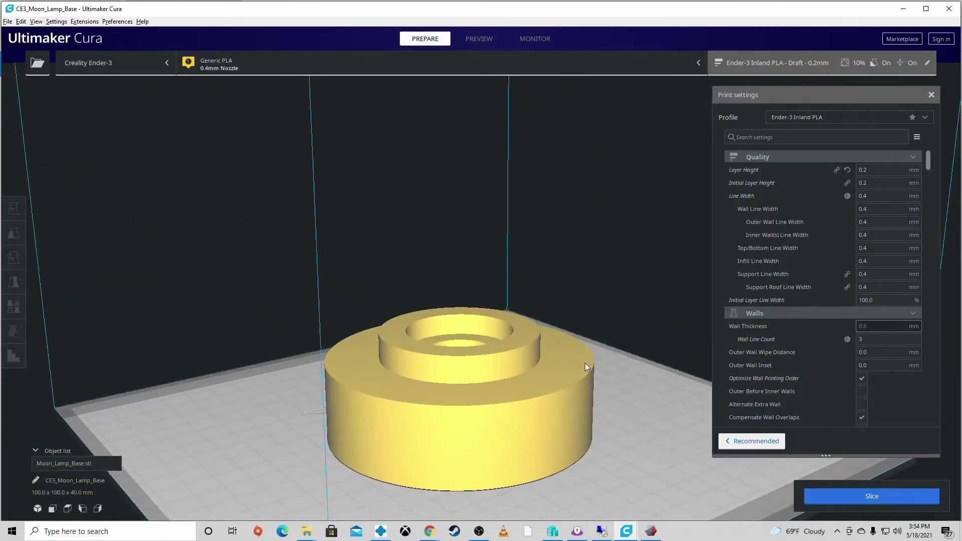